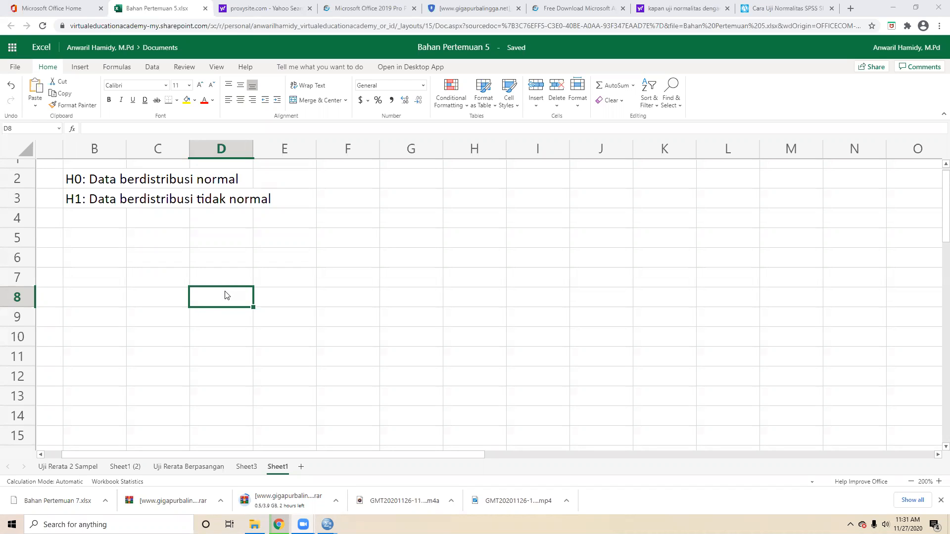
click(108, 221)
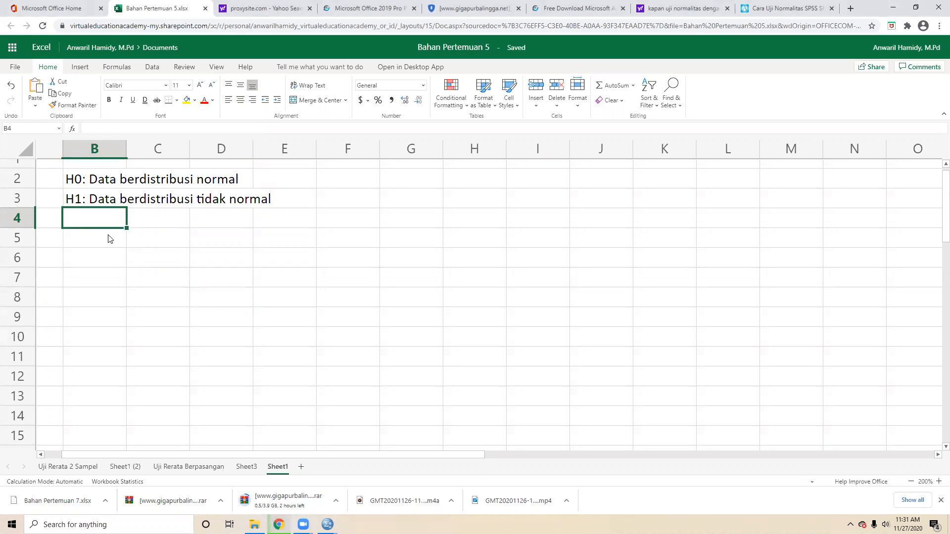
click(110, 238)
click(109, 222)
click(85, 180)
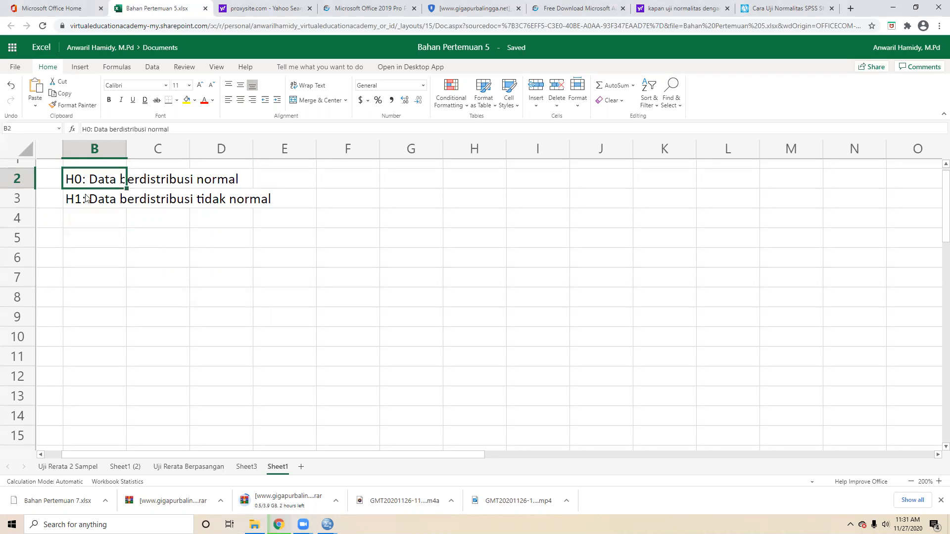
click(86, 200)
click(84, 186)
- Reword the alternative hypothesis in cell B3 to "H1: Data tidak berdistribusi normal"
click(85, 206)
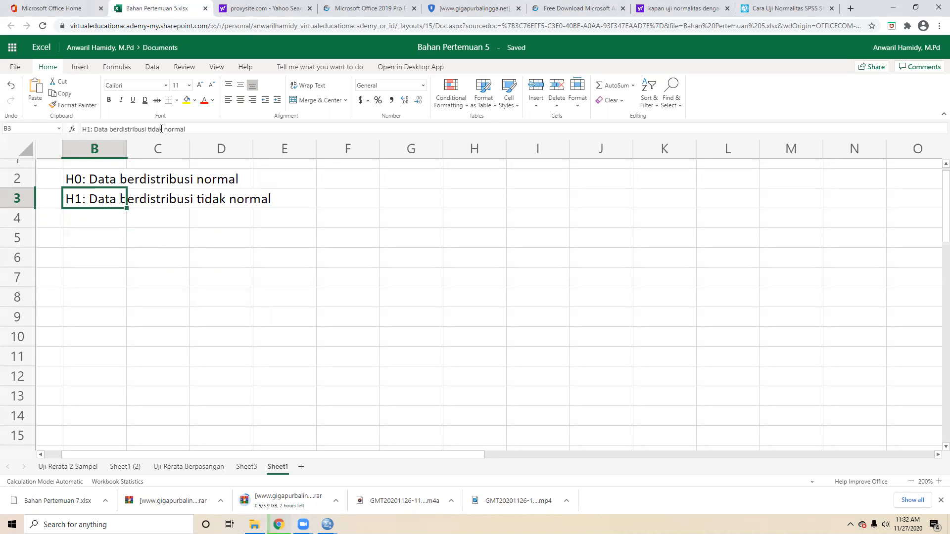
mouse_move(162, 129)
mouse_down()
mouse_move(147, 129)
mouse_move(160, 130)
mouse_up()
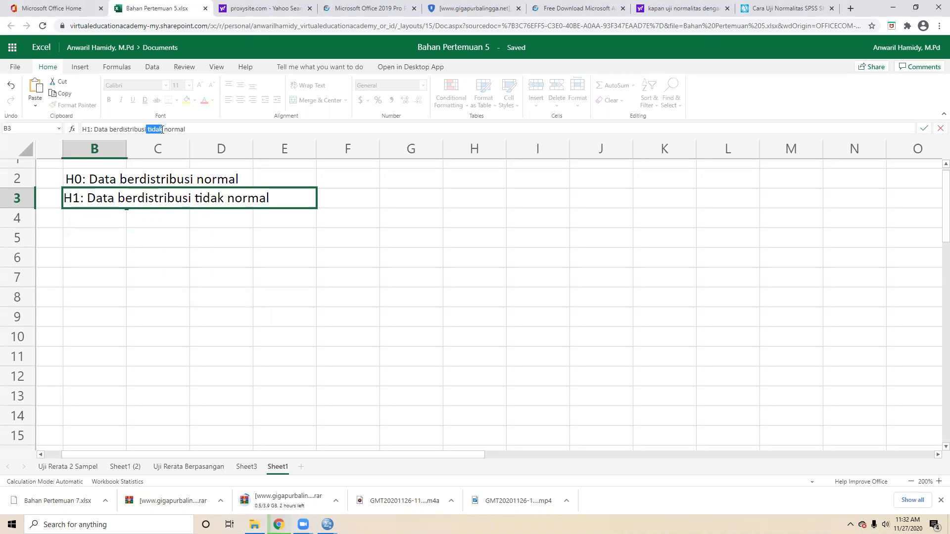
key(Delete)
key(Delete)
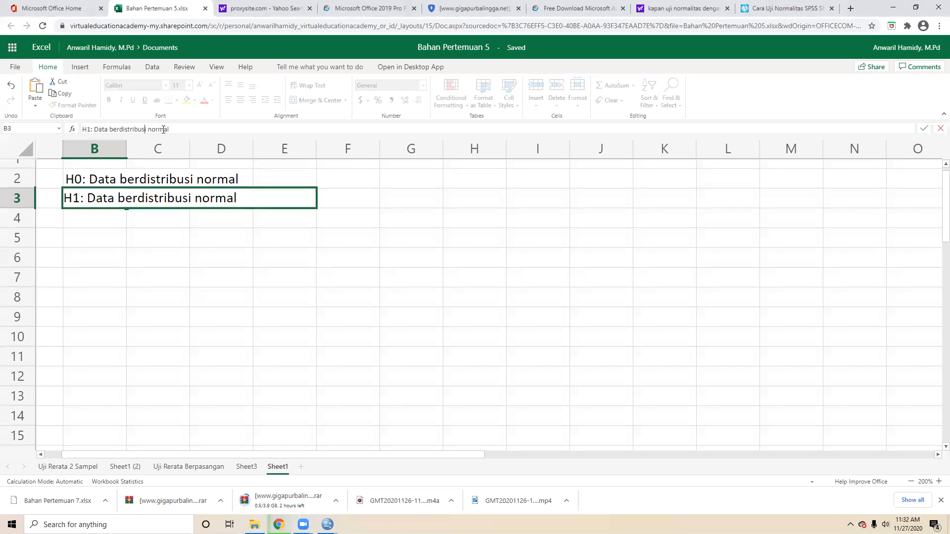
text(tidak)
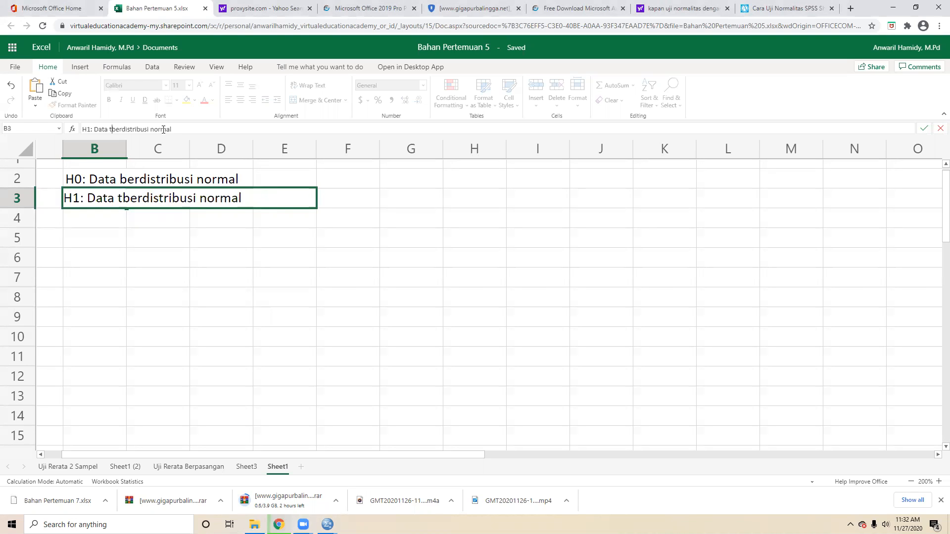
key(Return)
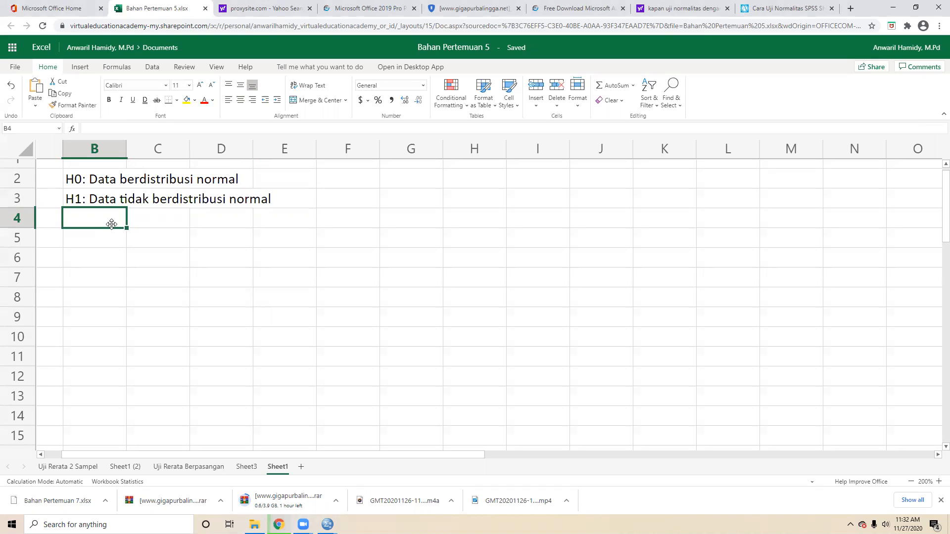
- Switch to the SPSS Data Editor window holding the Uji Rerata Dua Kelompok.sav dataset
click(102, 246)
click(115, 225)
mouse_move(327, 523)
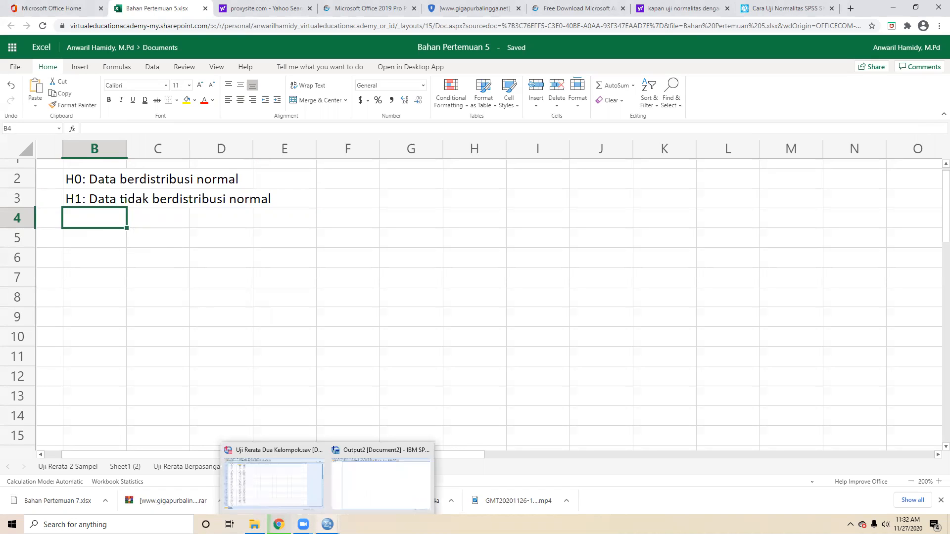
click(275, 483)
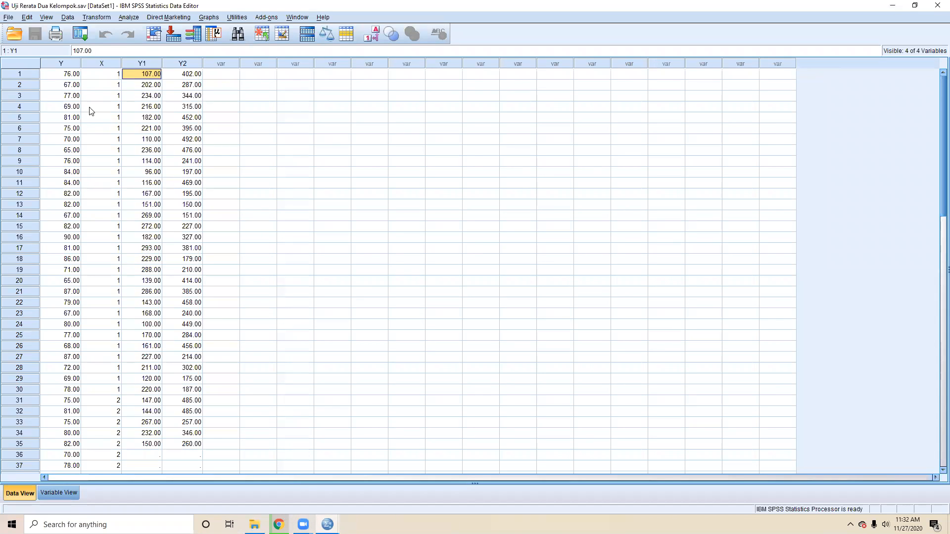
click(72, 75)
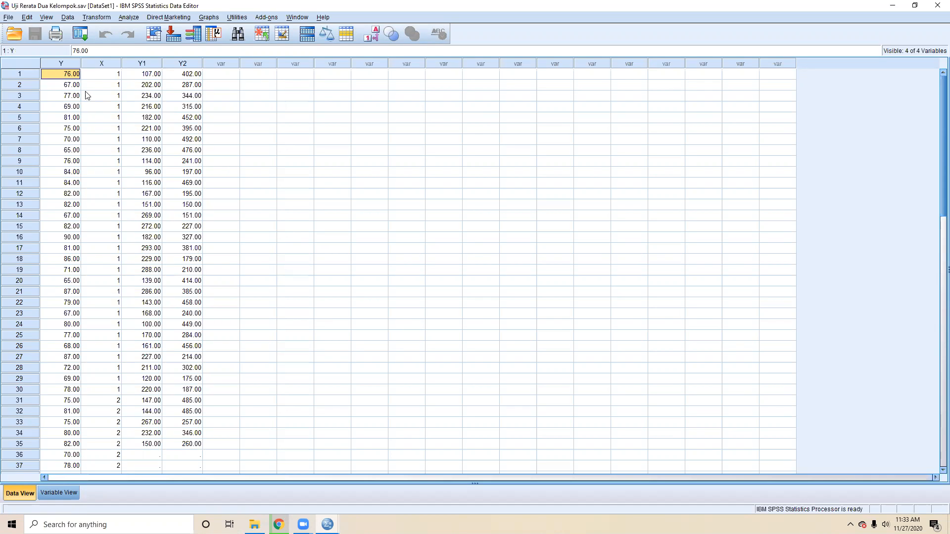
click(62, 97)
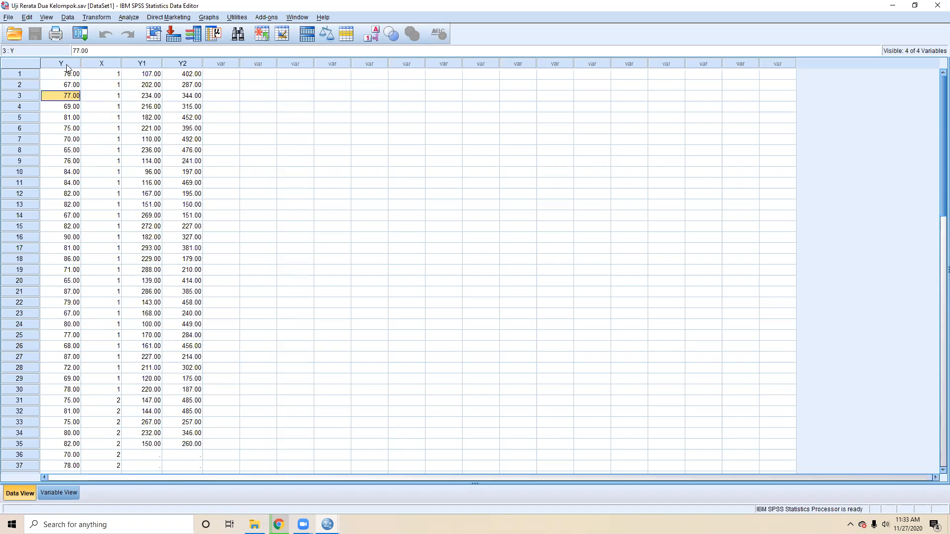
click(69, 77)
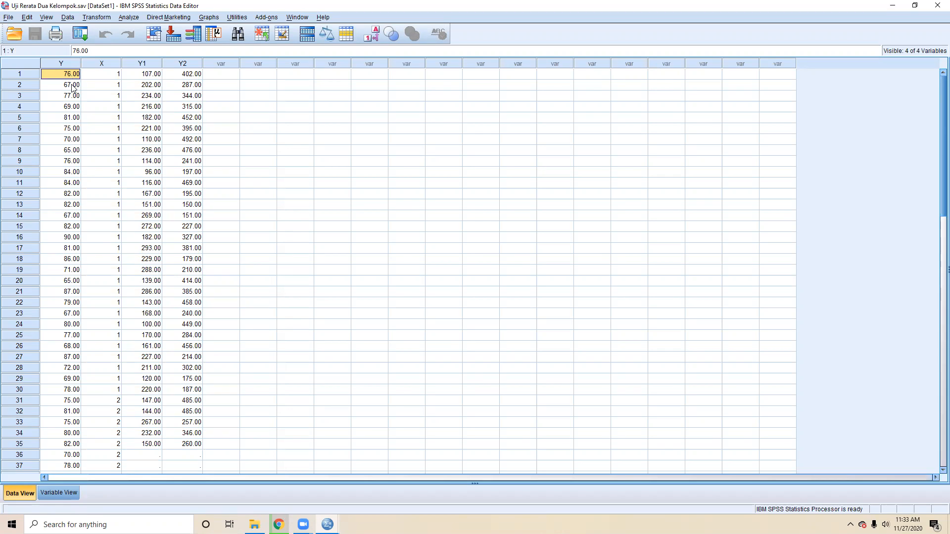
click(70, 66)
click(75, 106)
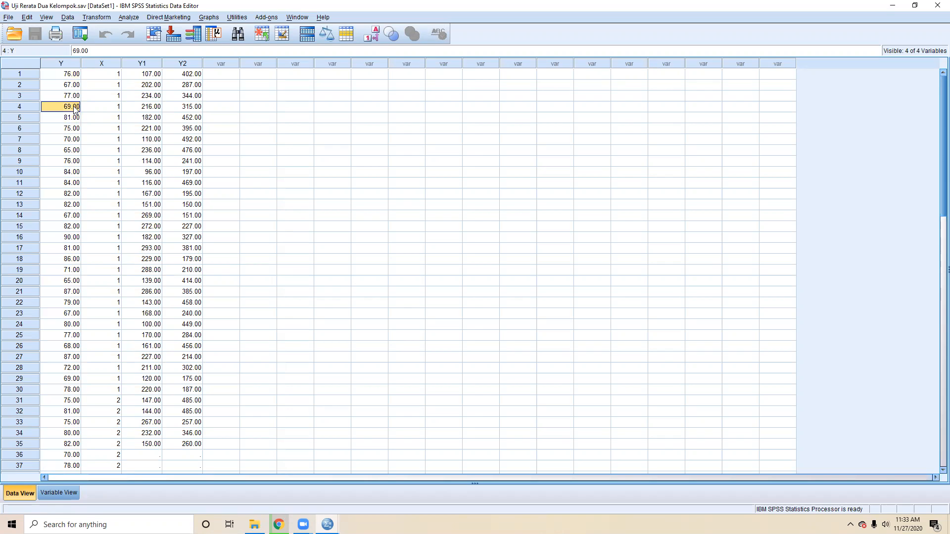
- Open the Explore analysis and clear Hasil Ujian [Y] from the dependent list and Jenis Pelatihan [X] from the factor list
click(122, 20)
mouse_move(166, 42)
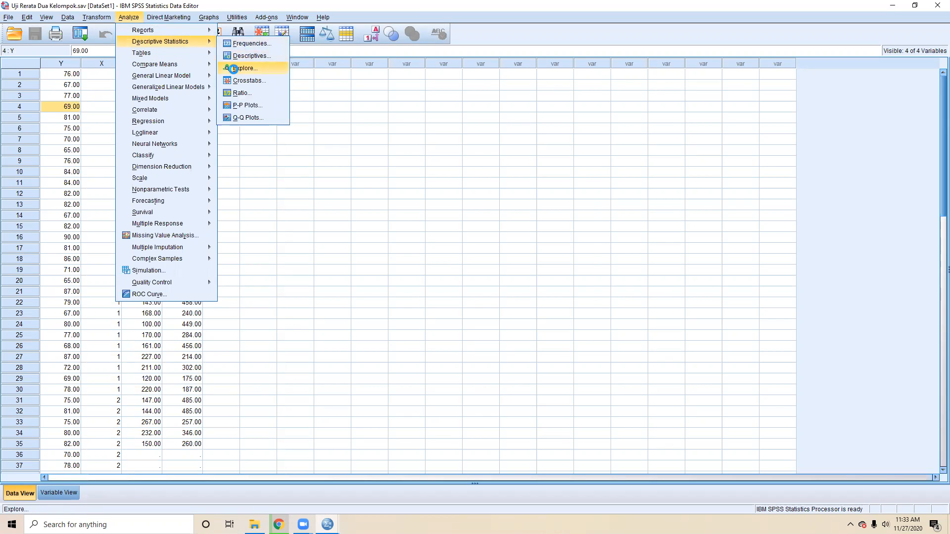
click(245, 68)
click(497, 209)
click(454, 216)
click(484, 250)
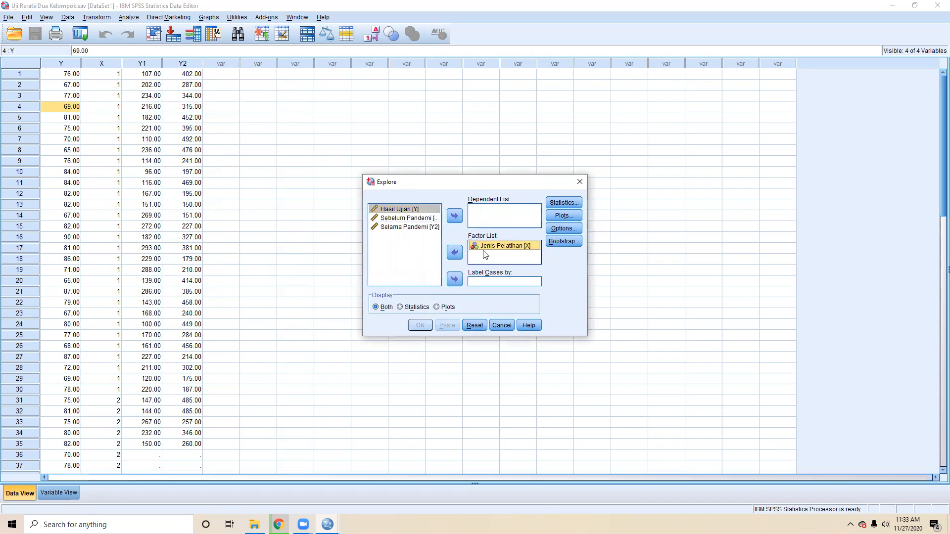
click(454, 252)
- Assign Hasil Ujian [Y] as the dependent variable and Jenis Pelatihan [X] as the factor of the Explore analysis
click(399, 210)
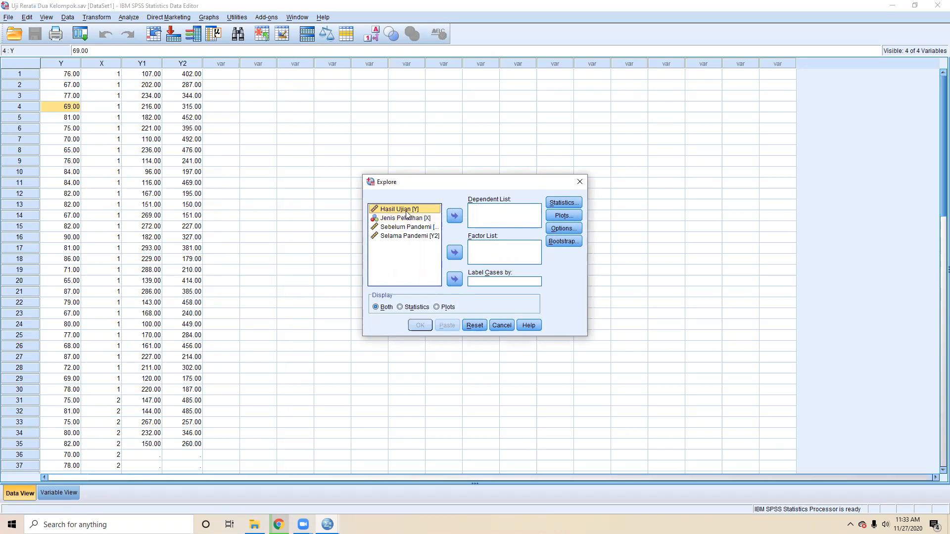
click(454, 216)
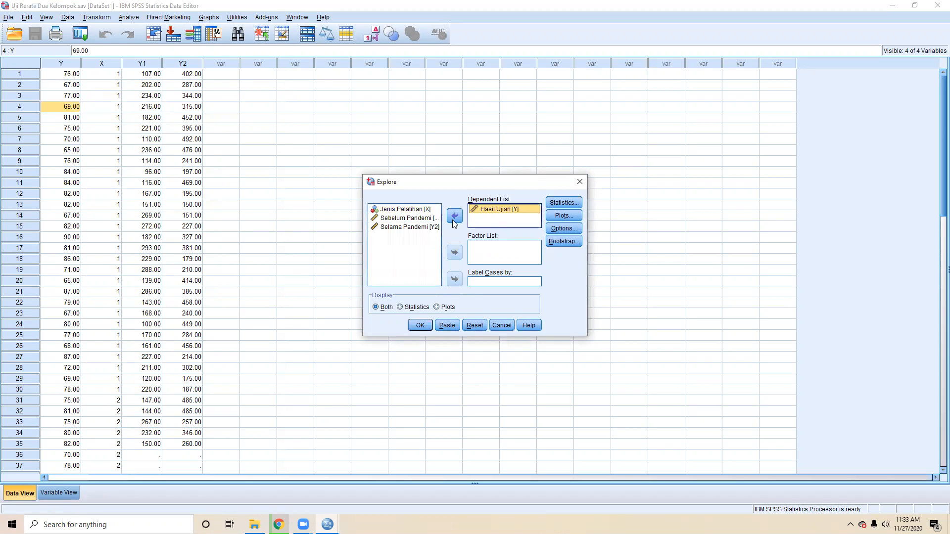
click(410, 212)
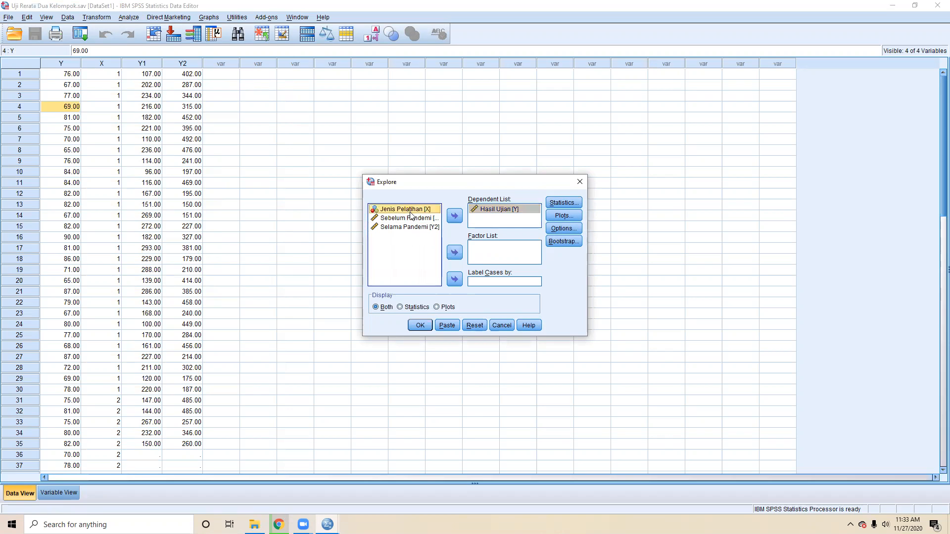
click(454, 253)
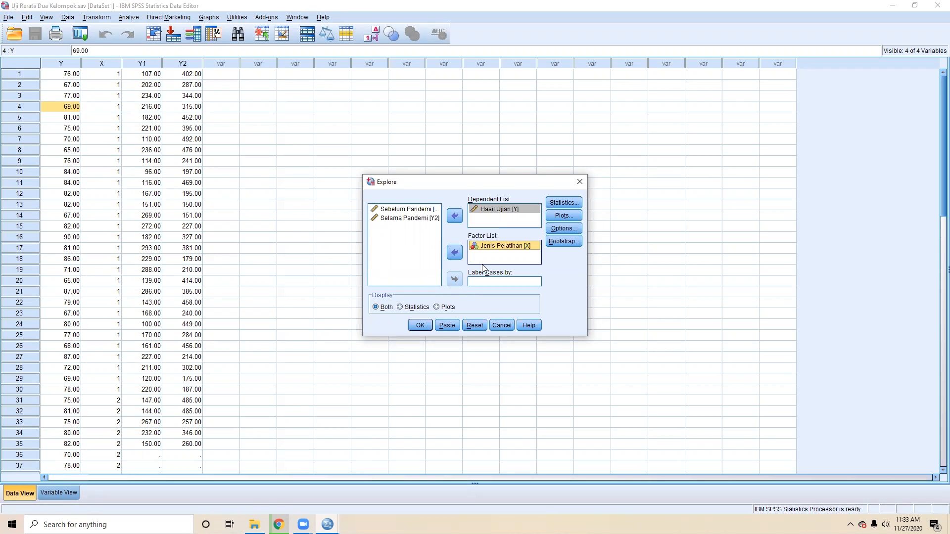
- Include normality plots with tests in the plot settings of the Explore analysis
click(563, 215)
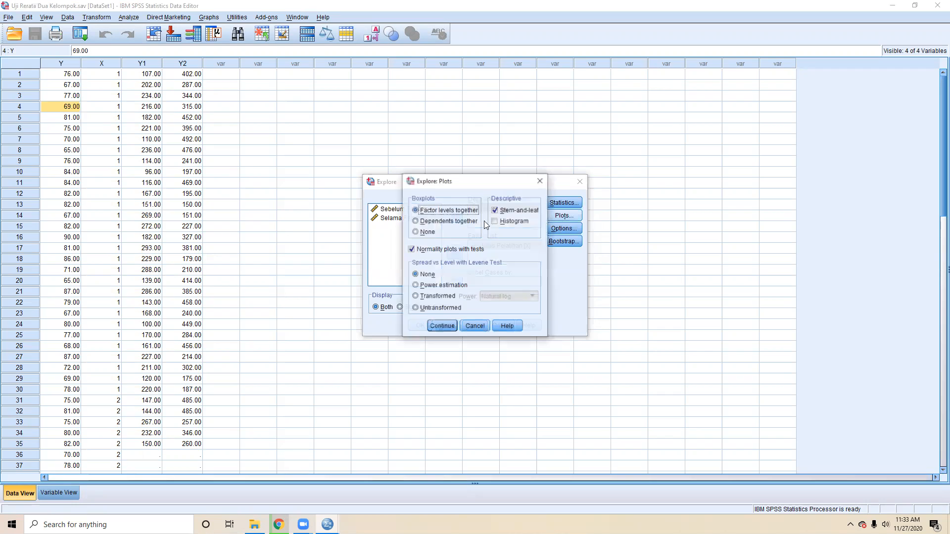
click(418, 251)
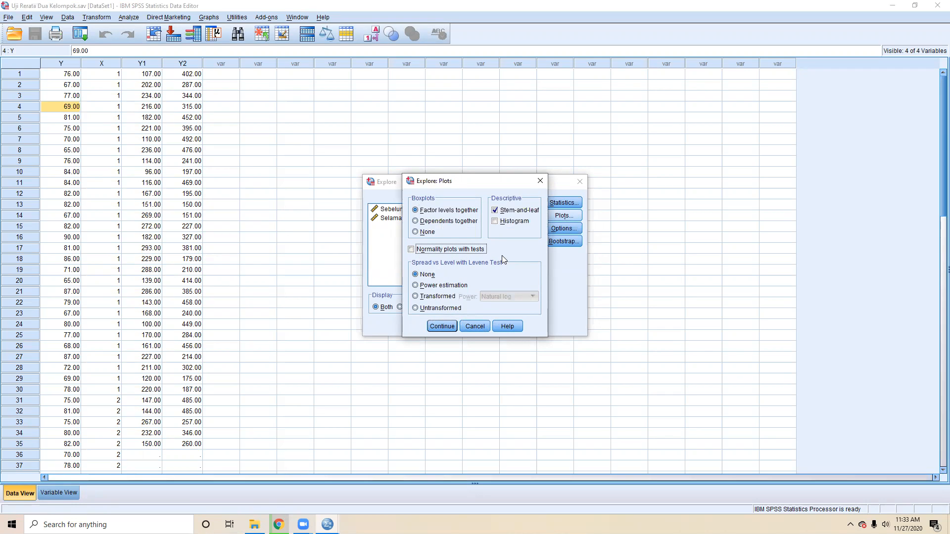
click(414, 253)
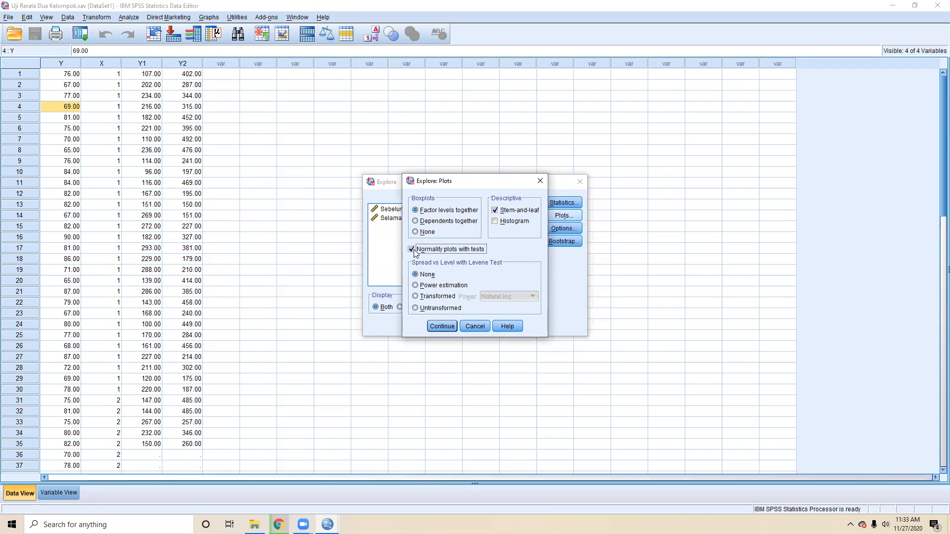
click(432, 328)
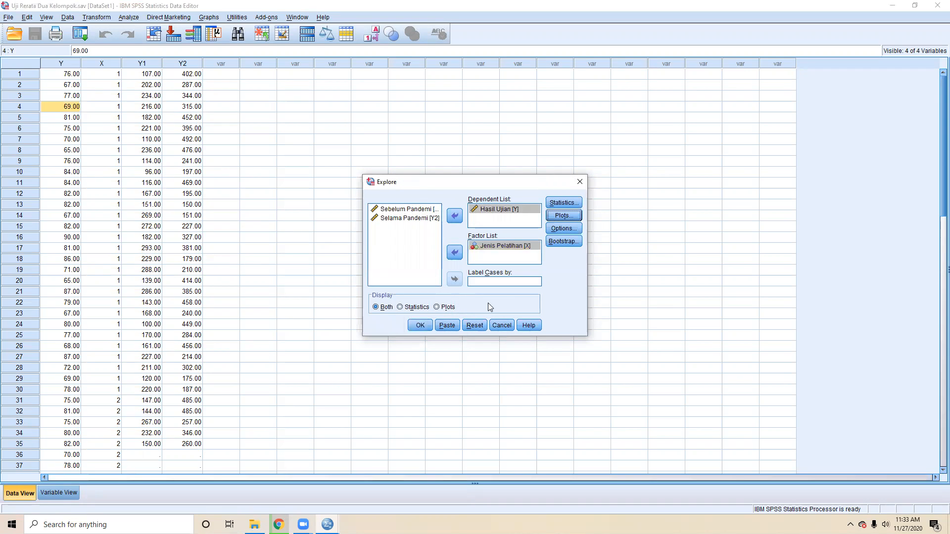
- Check the missing-value options and plot settings, and run the Explore analysis
click(562, 229)
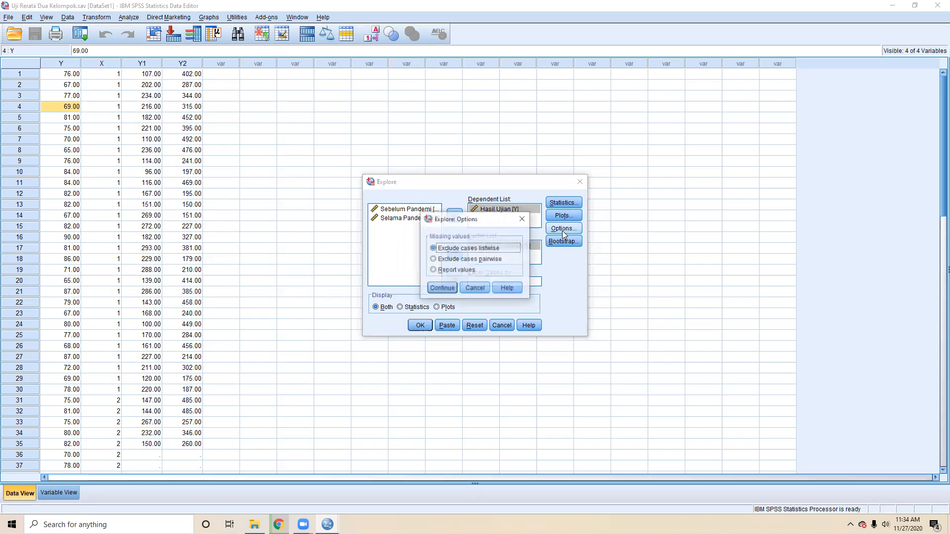
click(475, 289)
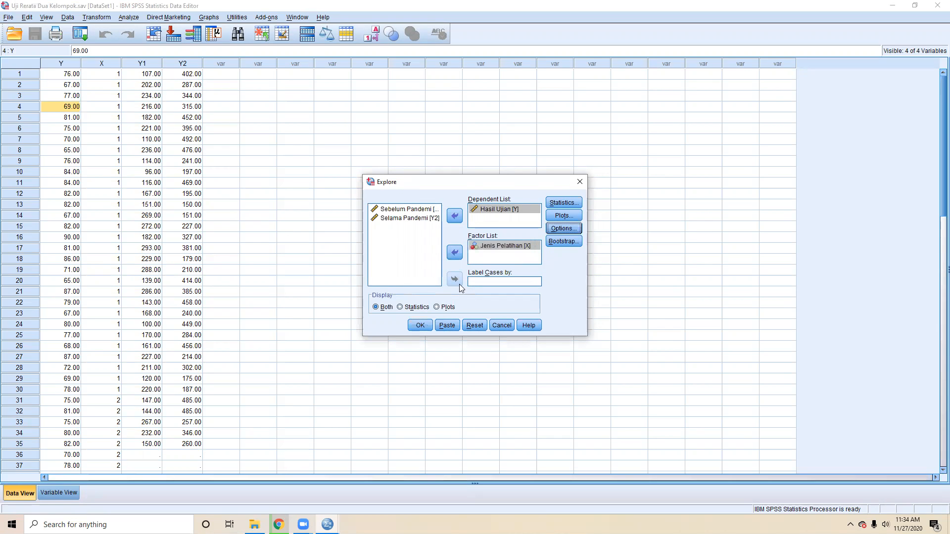
click(564, 216)
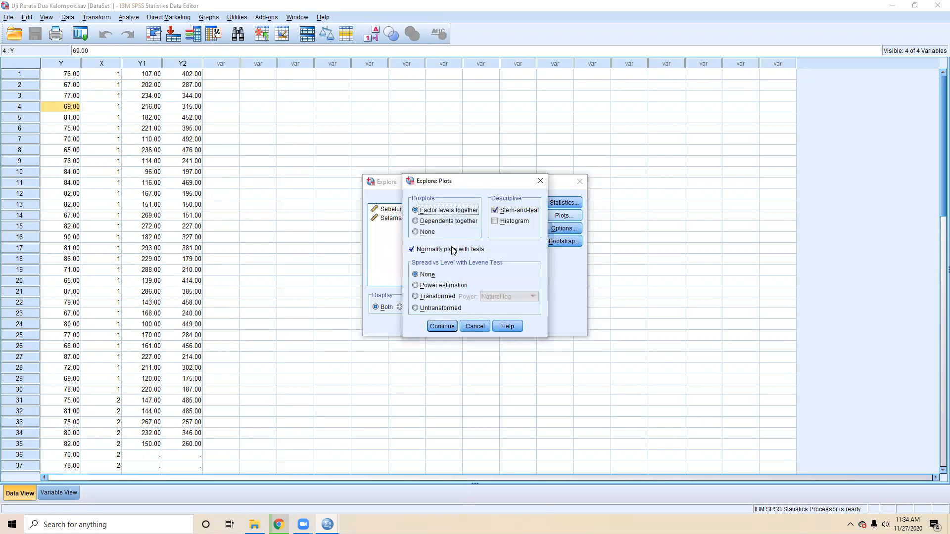
click(440, 327)
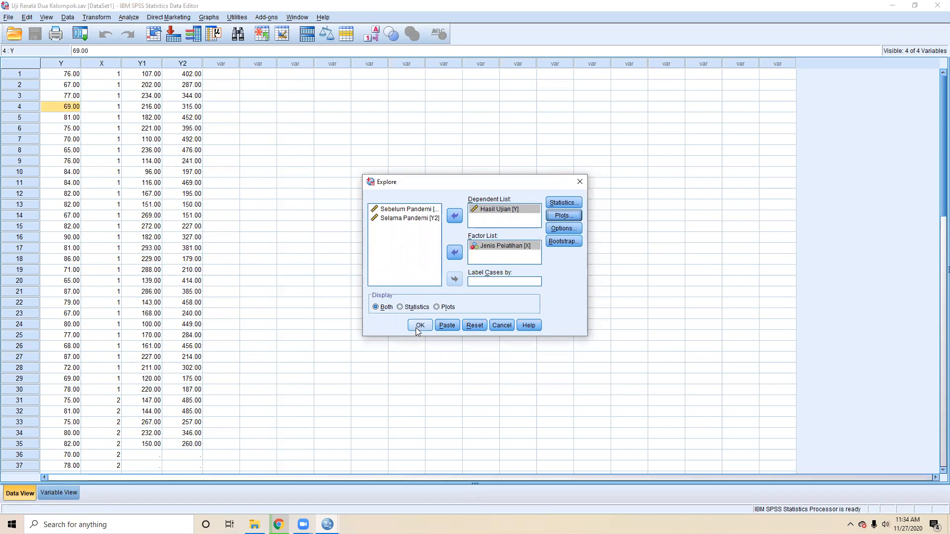
click(418, 327)
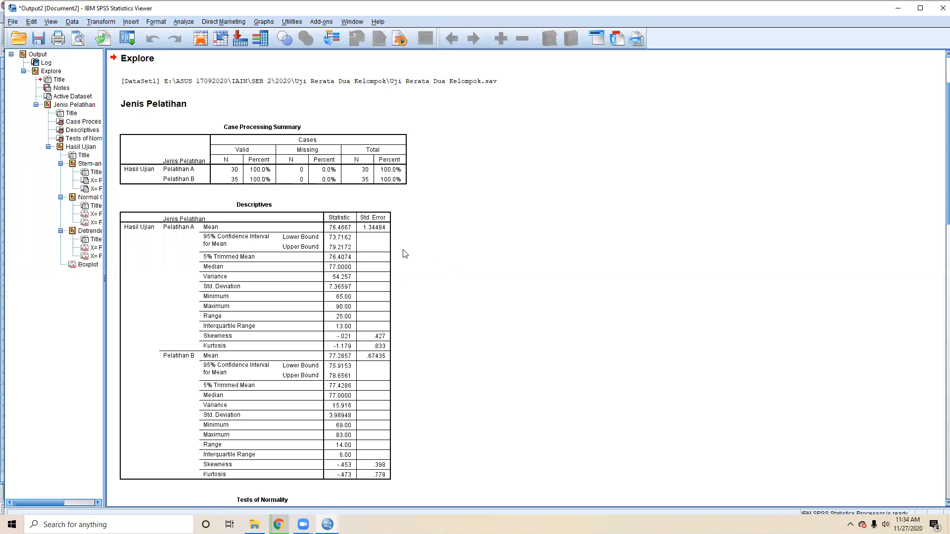
- Examine the Case Processing Summary, Descriptives and Tests of Normality tables for both training groups in the output
click(222, 149)
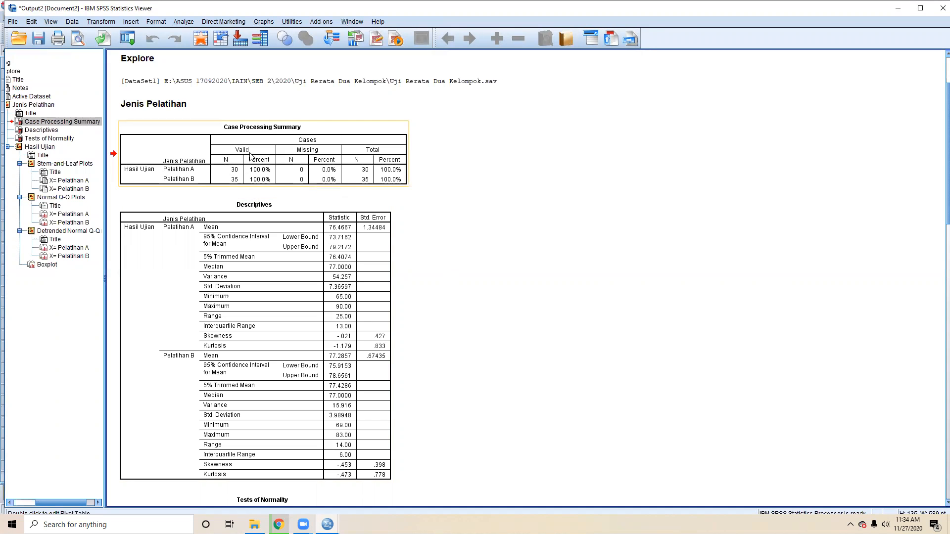
click(268, 248)
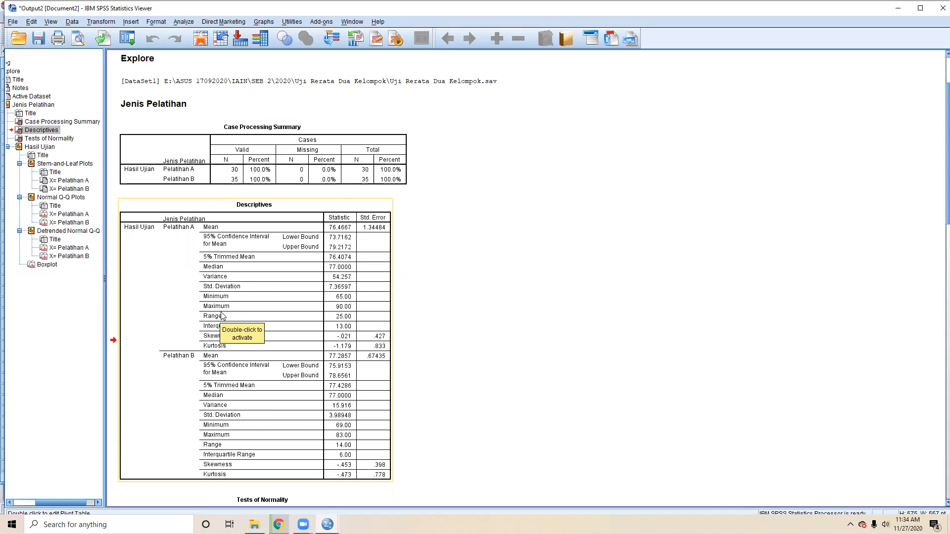
scroll(221, 317, down, 2)
scroll(222, 315, down, 2)
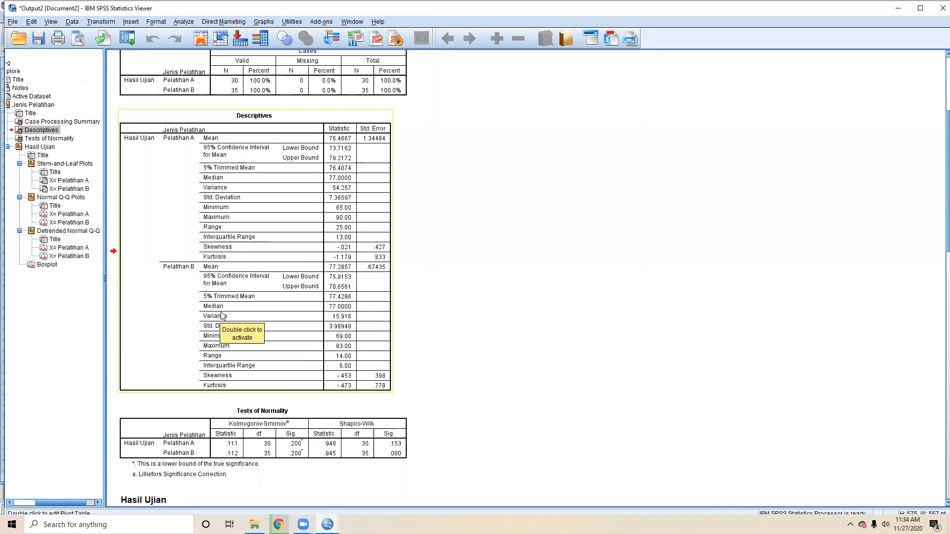
scroll(221, 317, down, 6)
click(250, 295)
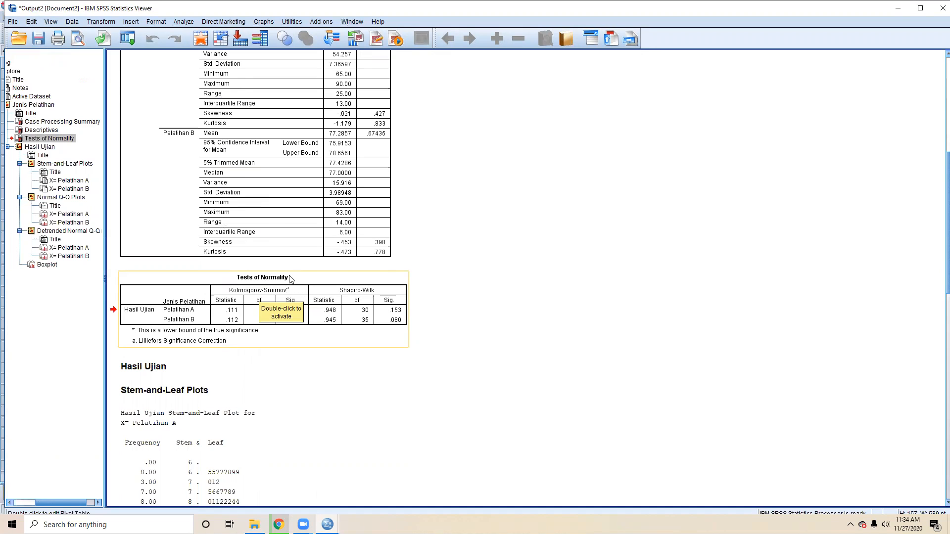
scroll(289, 293, up, 5)
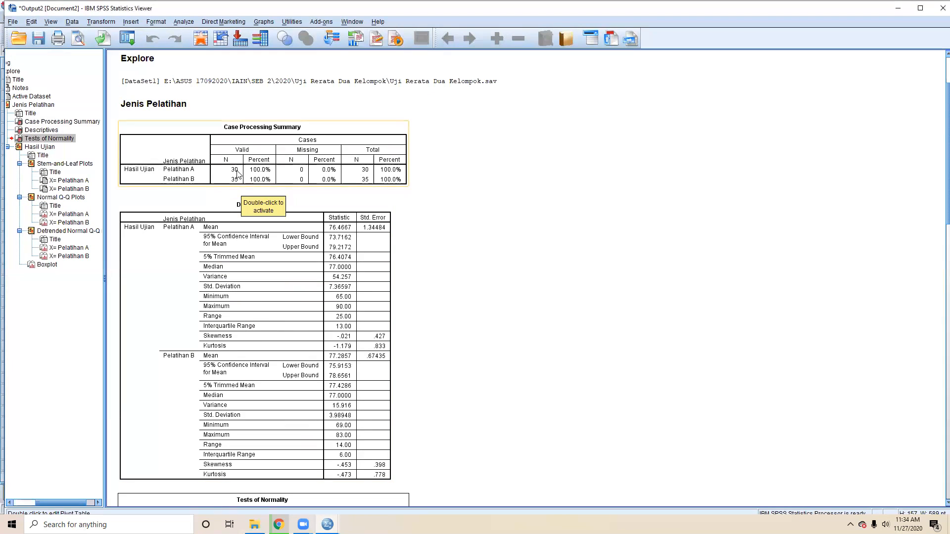
scroll(339, 351, down, 5)
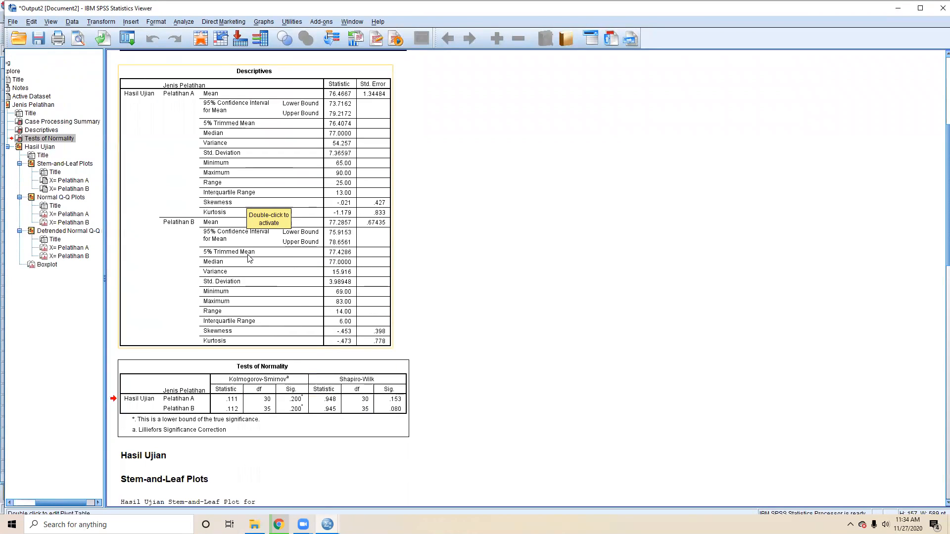
scroll(376, 376, down, 2)
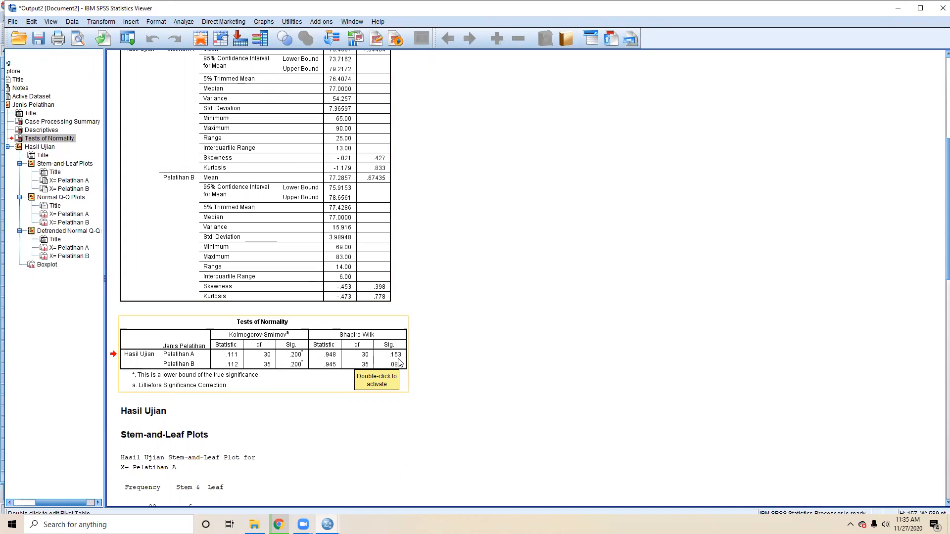
- Review the H0 and H1 normality hypotheses in the Excel workbook Bahan Pertemuan 5 and return to the SPSS output
click(278, 525)
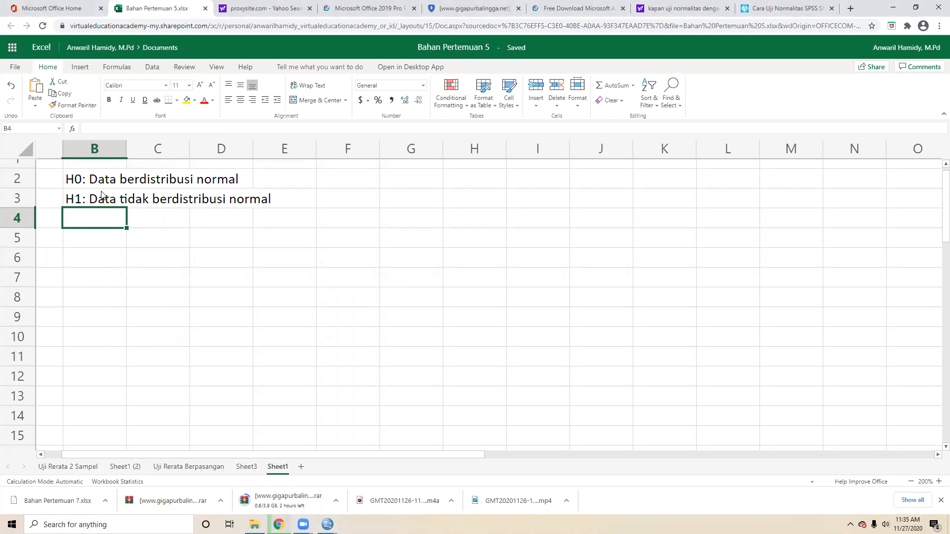
click(83, 186)
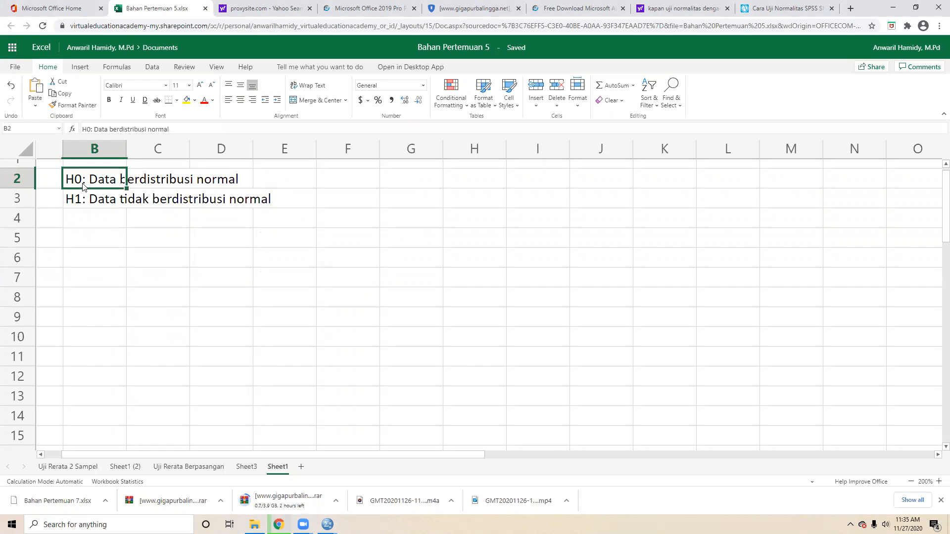
click(893, 8)
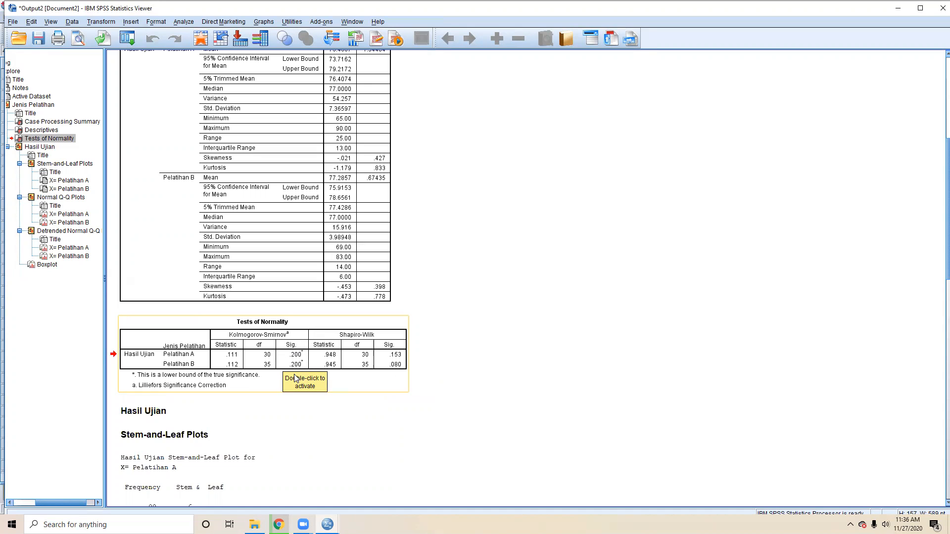
- Look through the stem-and-leaf, normal Q-Q and detrended Q-Q plots of Hasil Ujian, and return to the Tests of Normality table
scroll(296, 378, down, 10)
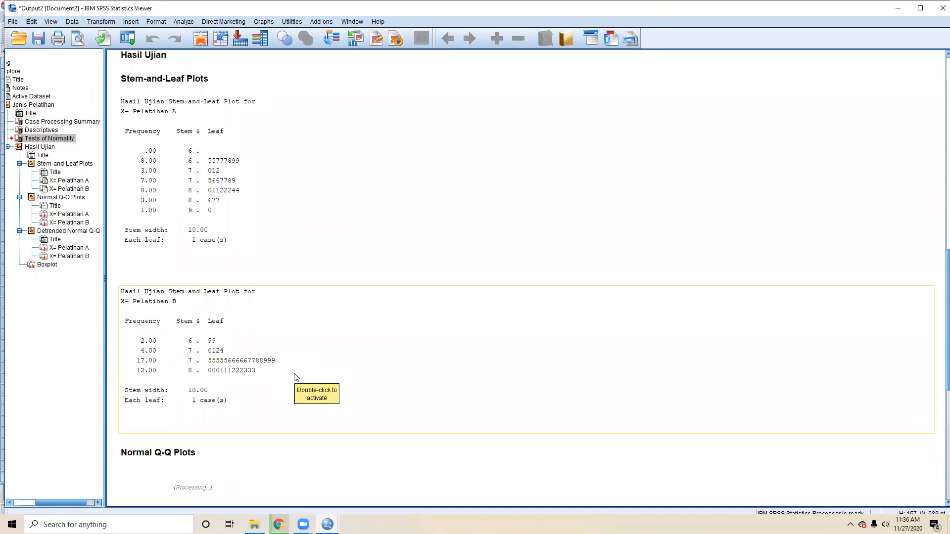
scroll(295, 378, down, 3)
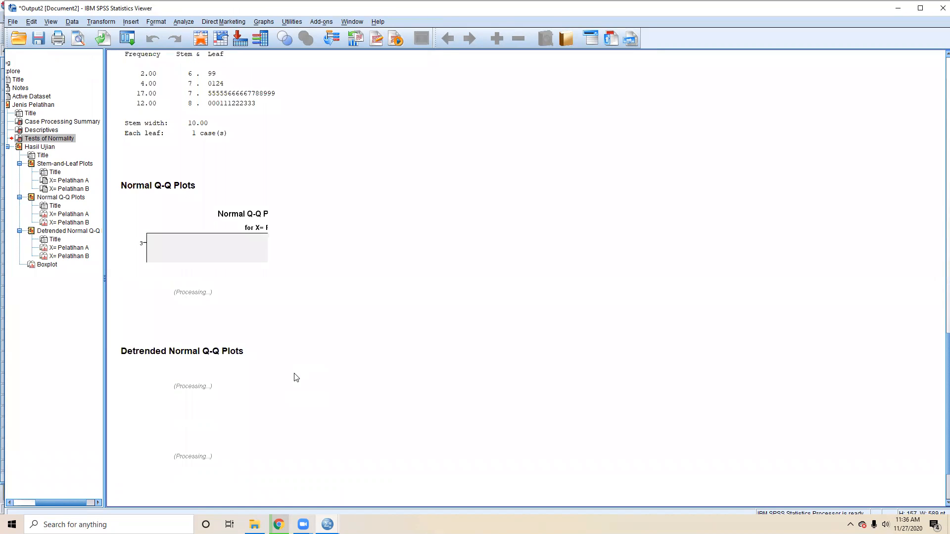
scroll(295, 378, down, 6)
scroll(297, 378, down, 6)
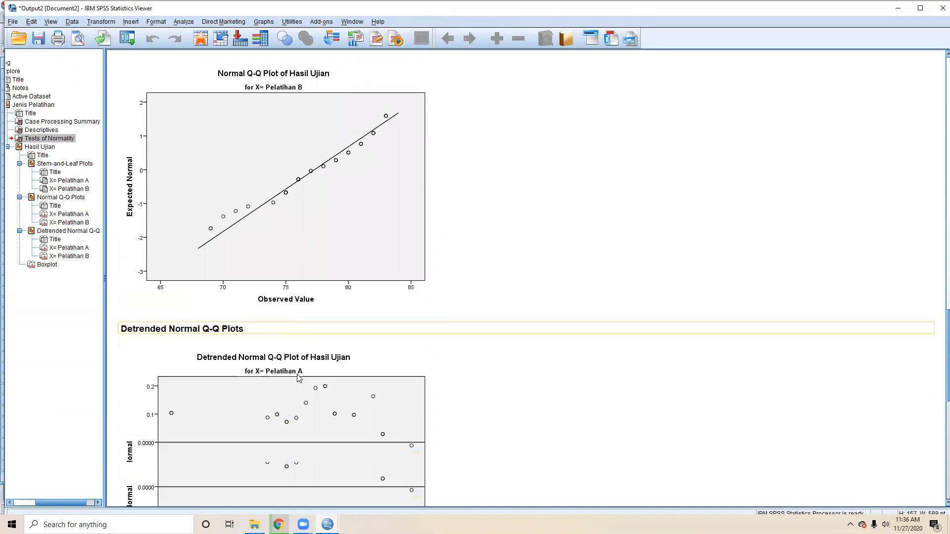
scroll(304, 384, up, 20)
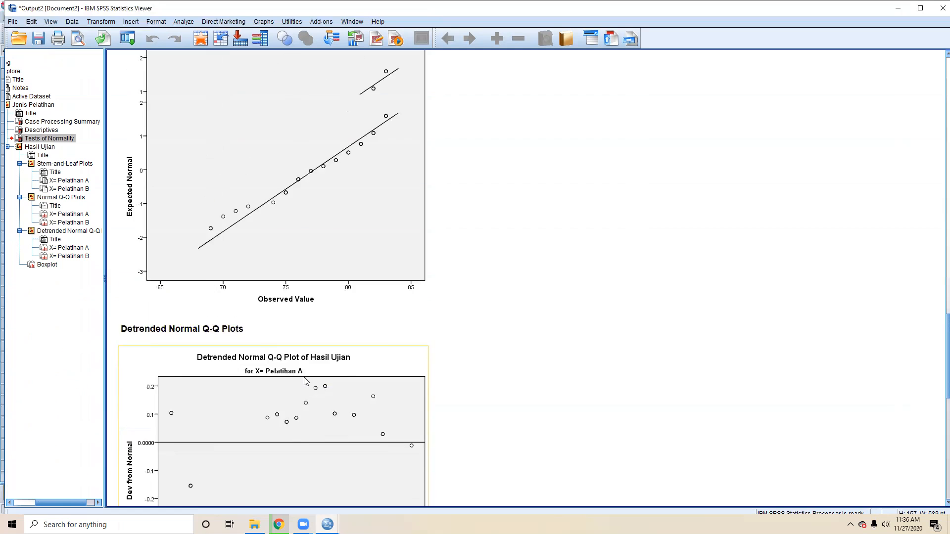
scroll(305, 381, down, 4)
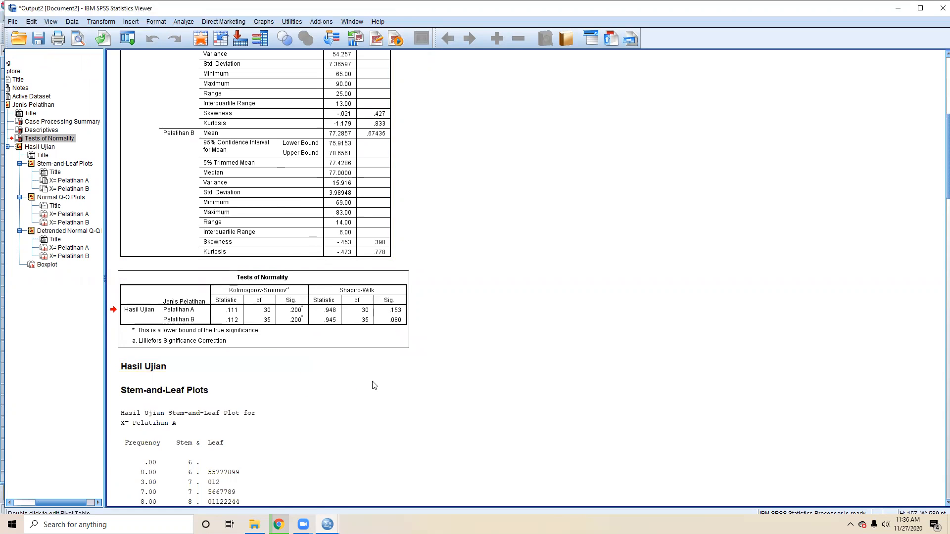
- In the Uji Rerata Dua Kelompok.sav data set, remove Hasil Ujian [Y] and Jenis Pelatihan [X] from the Explore analysis's dependent and factor lists
click(183, 22)
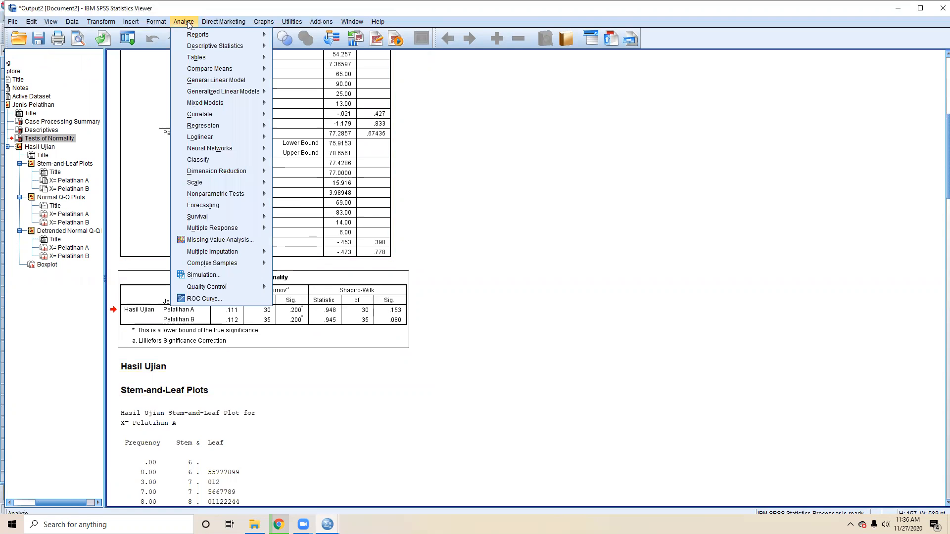
click(327, 524)
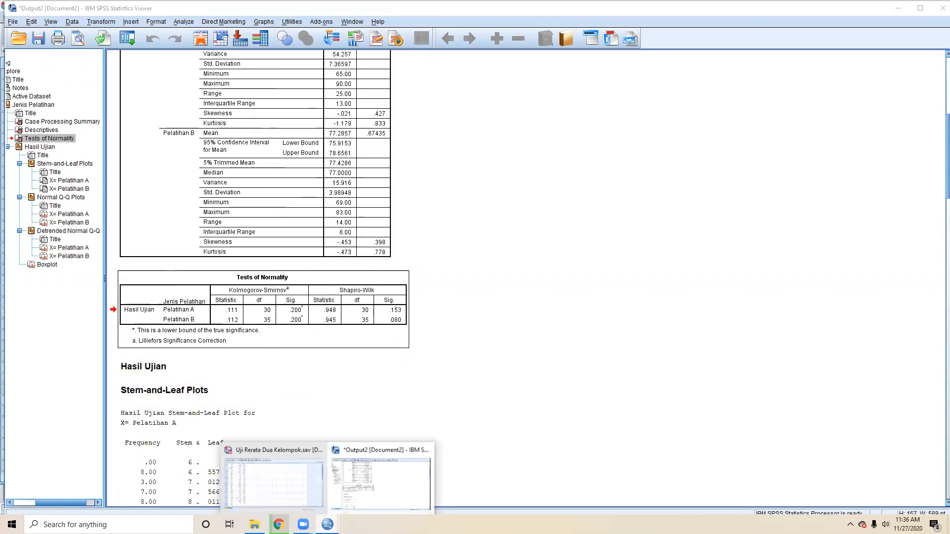
click(293, 474)
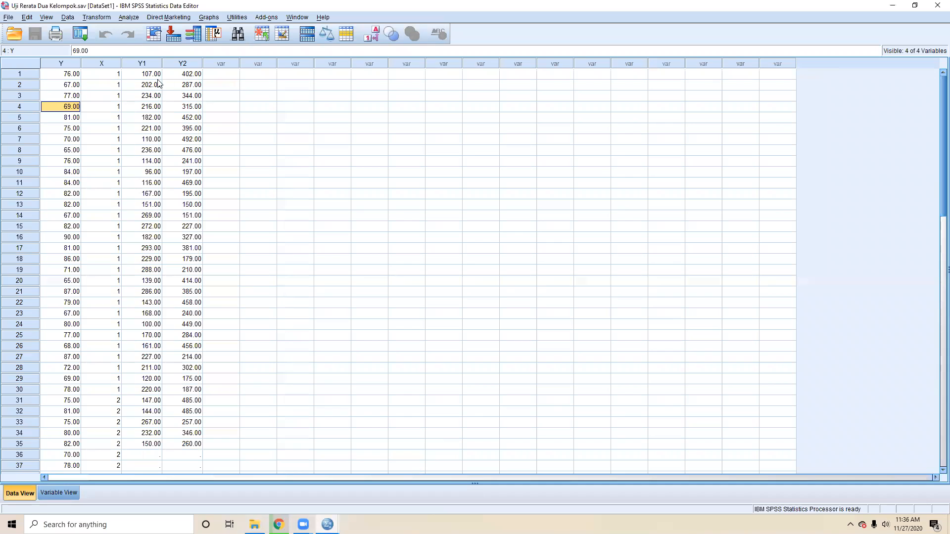
mouse_move(327, 525)
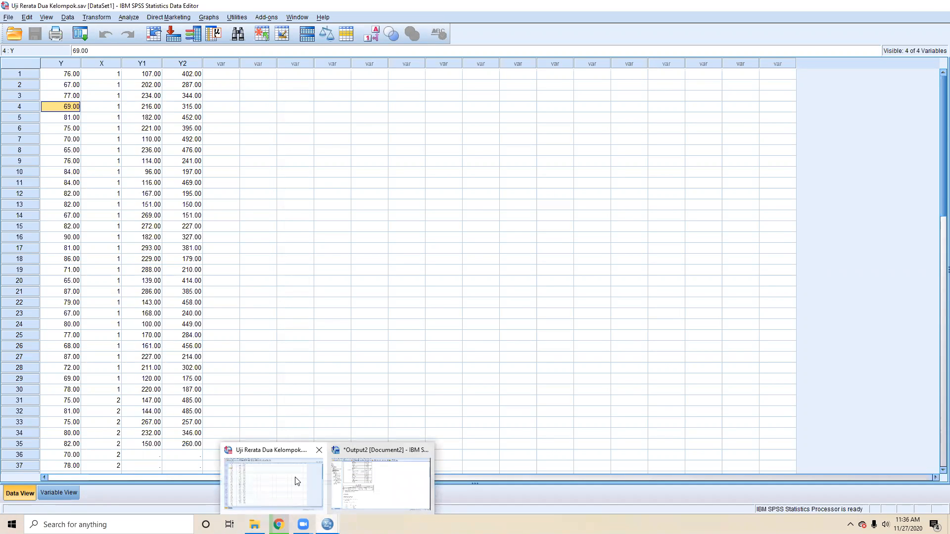
click(296, 481)
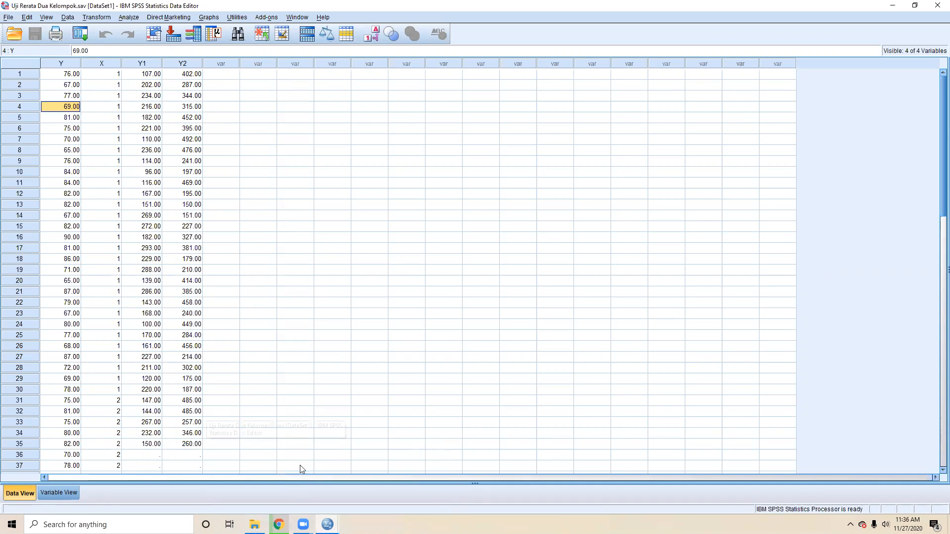
click(121, 19)
mouse_move(207, 32)
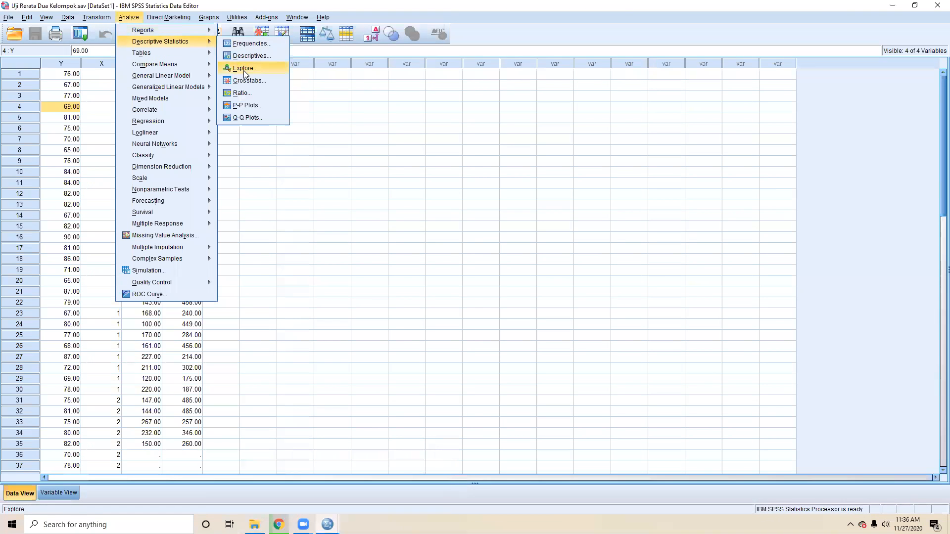
click(245, 73)
click(500, 210)
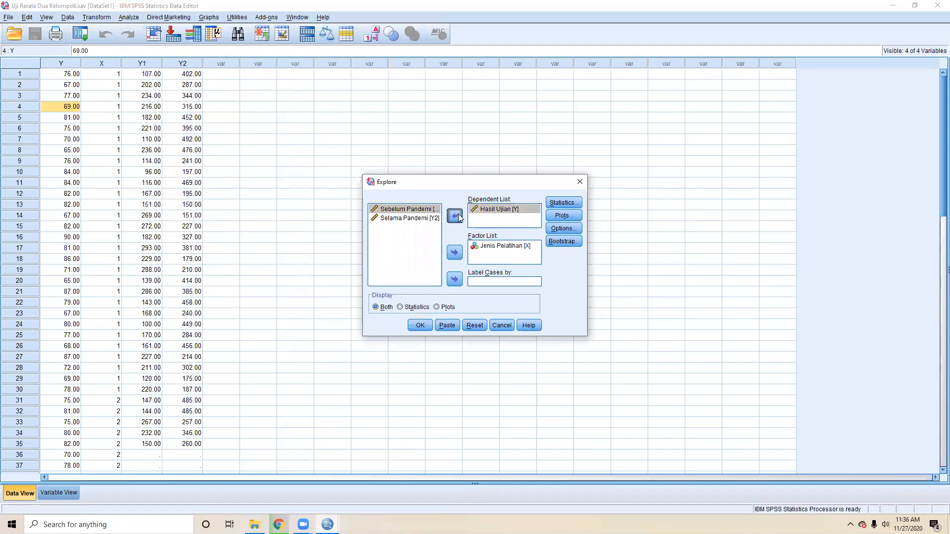
click(455, 216)
click(502, 246)
click(454, 253)
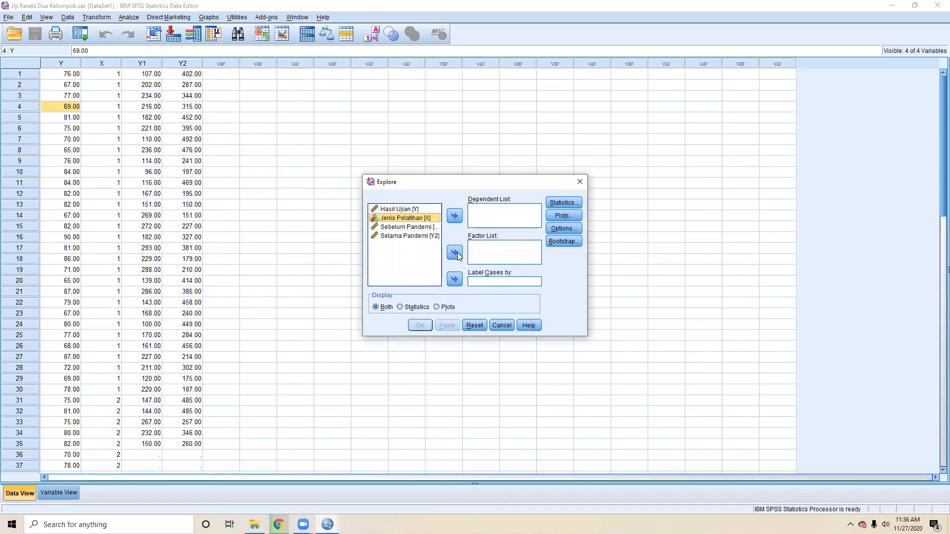
- Assign Sebelum Pandemi and Selama Pandemi [Y2] as the dependent variables of the Explore analysis
click(406, 228)
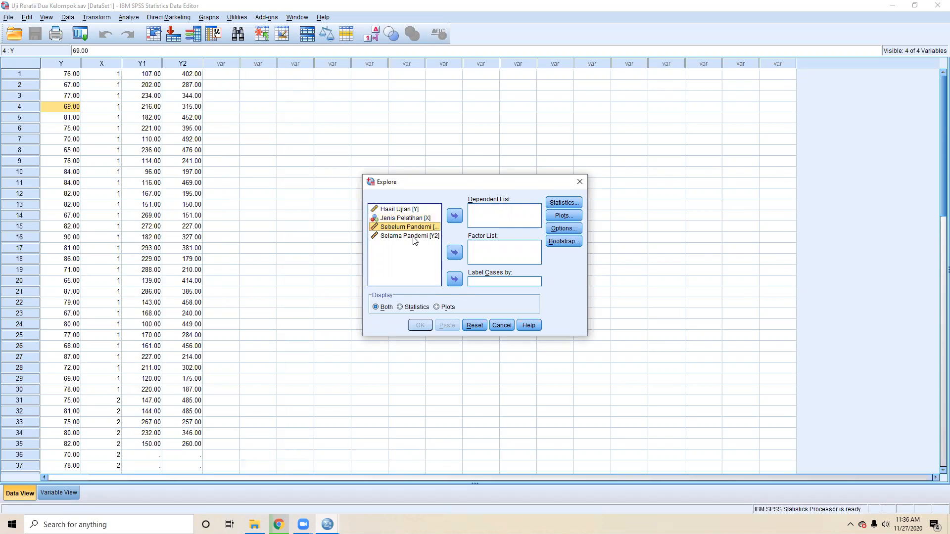
click(453, 220)
click(433, 228)
click(453, 220)
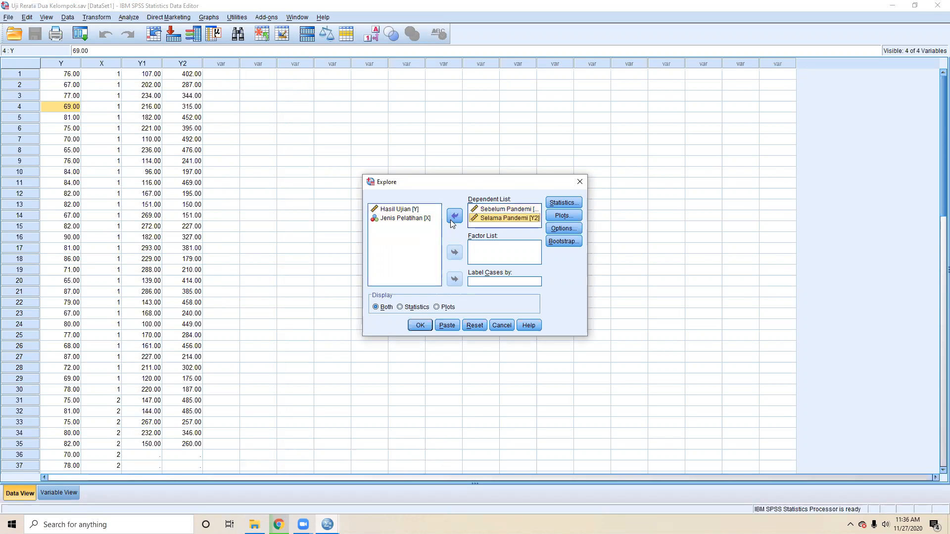
- Check the plot settings of the Explore analysis and run it for the two pandemic variables
click(563, 215)
click(445, 251)
click(441, 327)
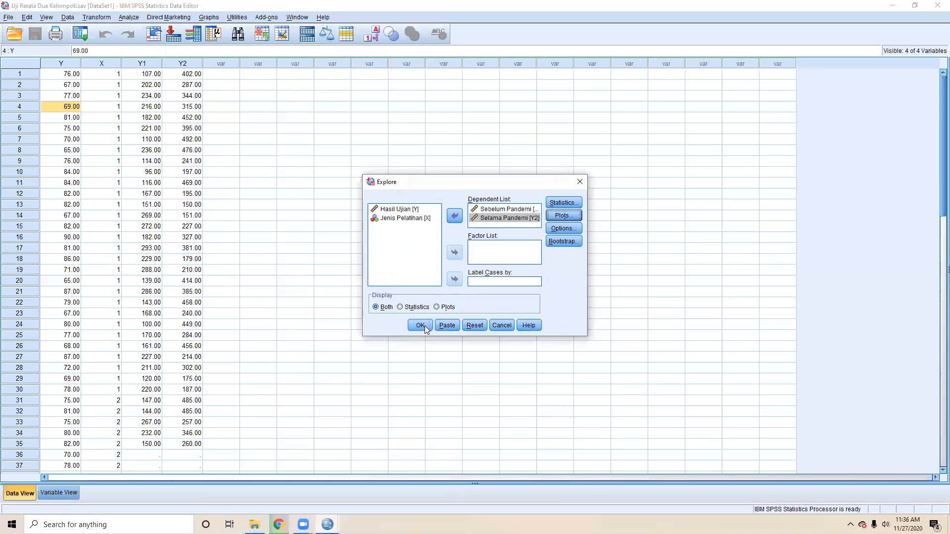
click(420, 326)
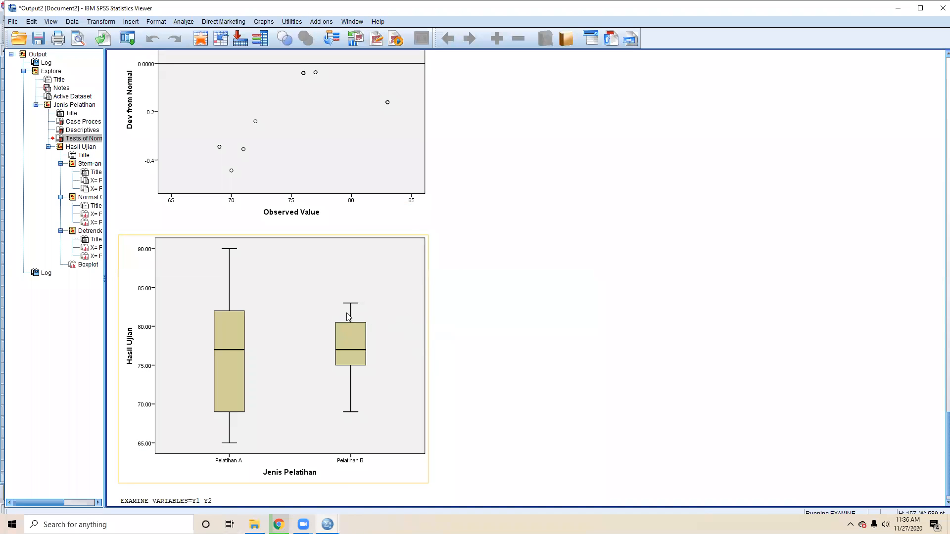
- Examine the Case Processing Summary, Descriptives and Tests of Normality tables for Sebelum Pandemi and Selama Pandemi
scroll(420, 294, down, 5)
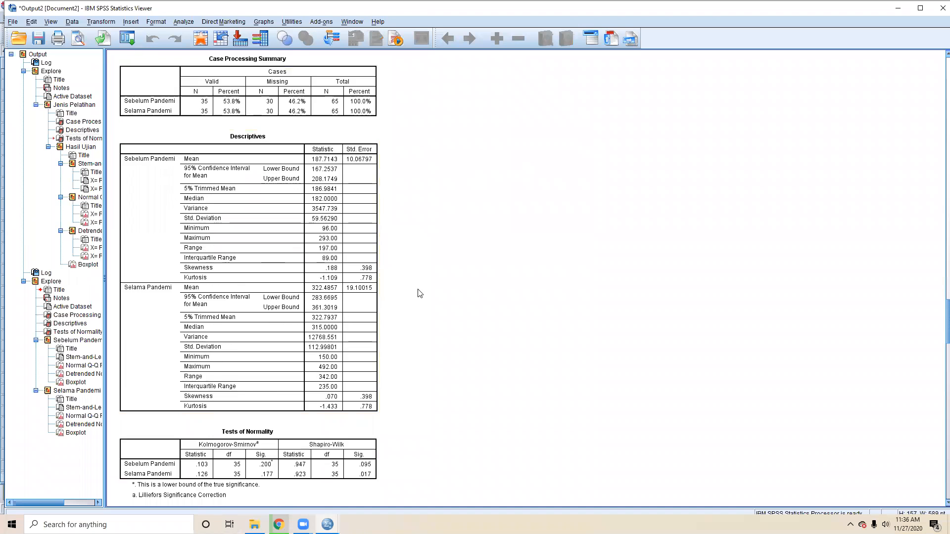
scroll(419, 294, down, 3)
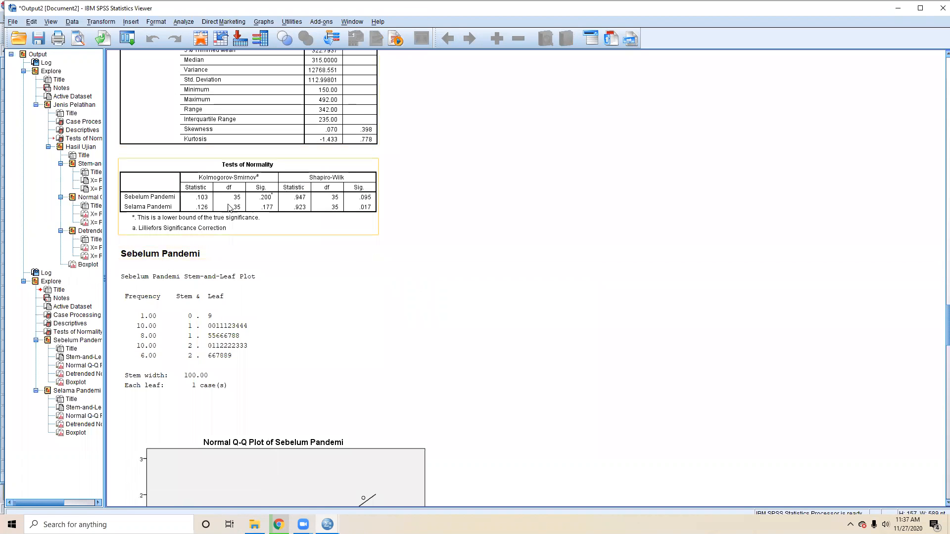
click(213, 204)
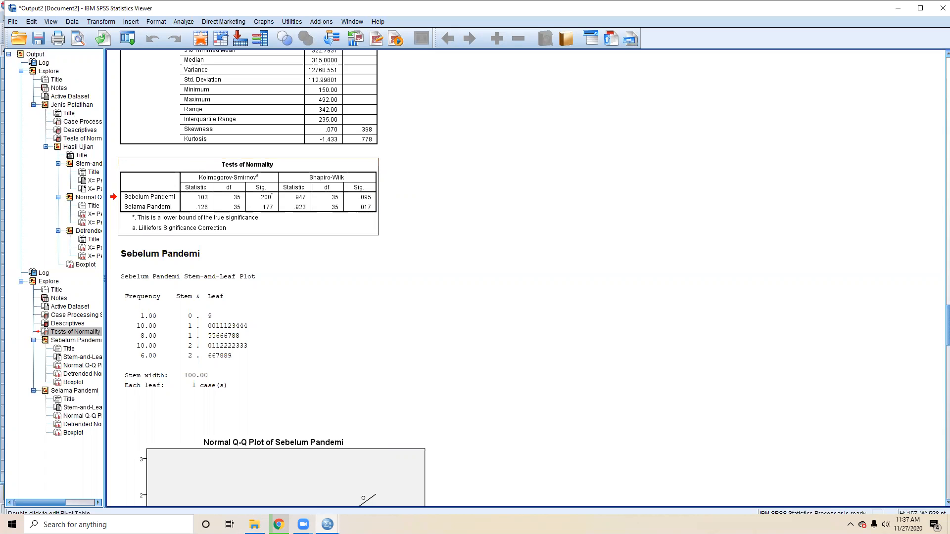
- Recheck the normality hypotheses in the Excel workbook and return to the pandemic variables' Tests of Normality table in the SPSS output
click(278, 525)
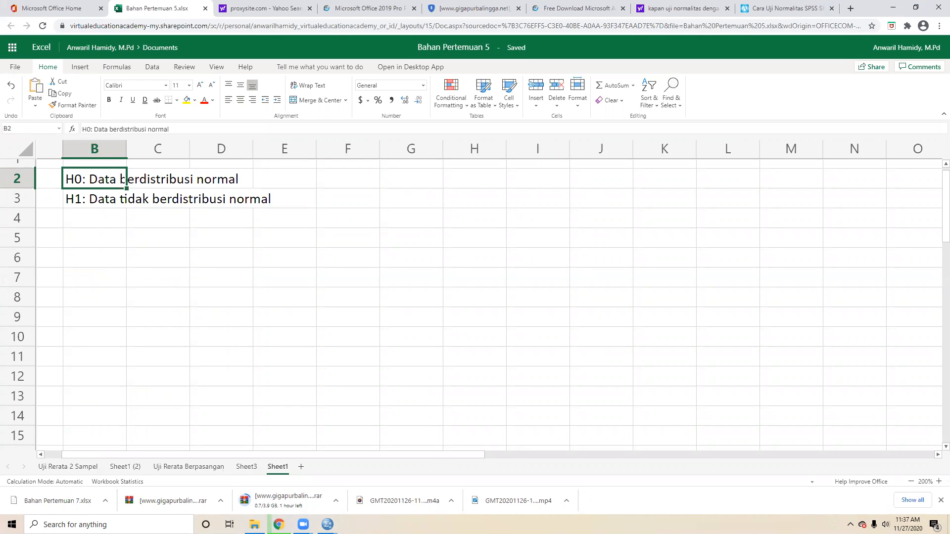
mouse_move(327, 524)
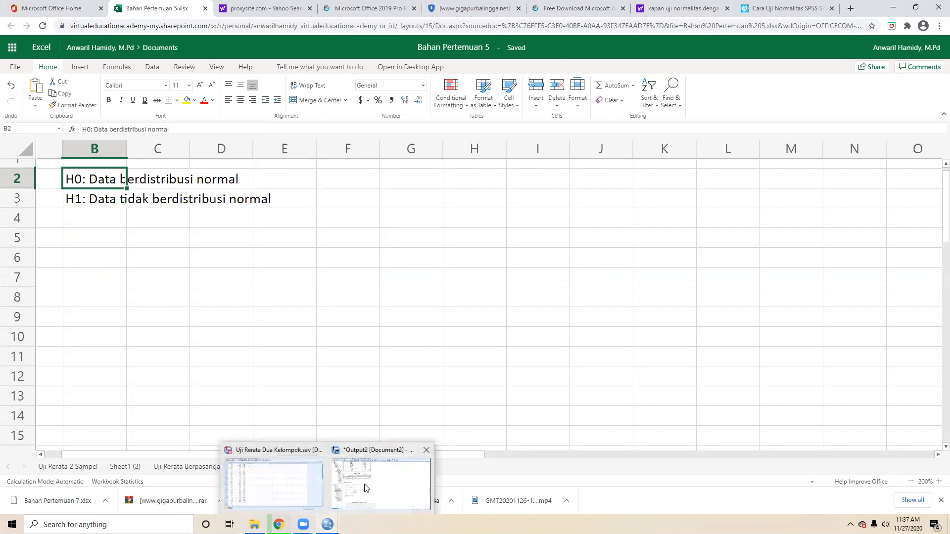
mouse_move(366, 488)
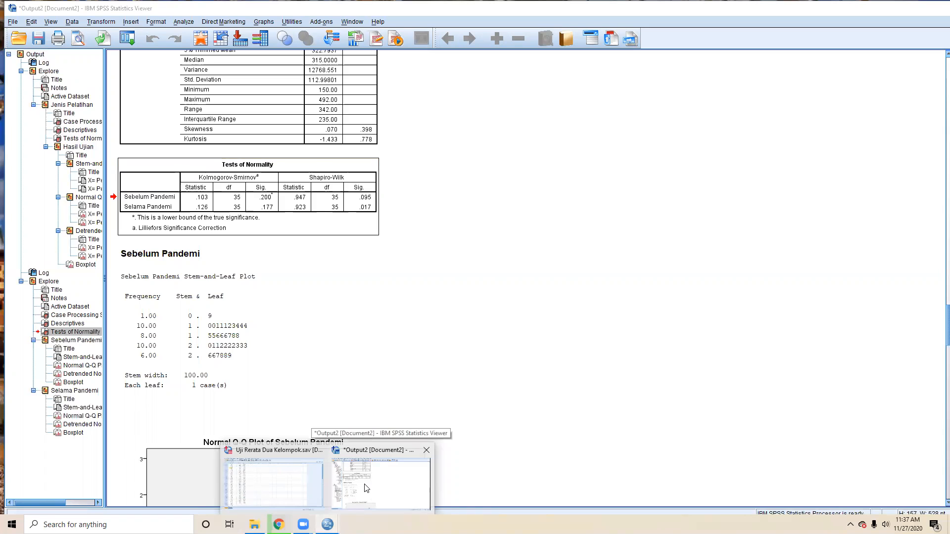
click(366, 488)
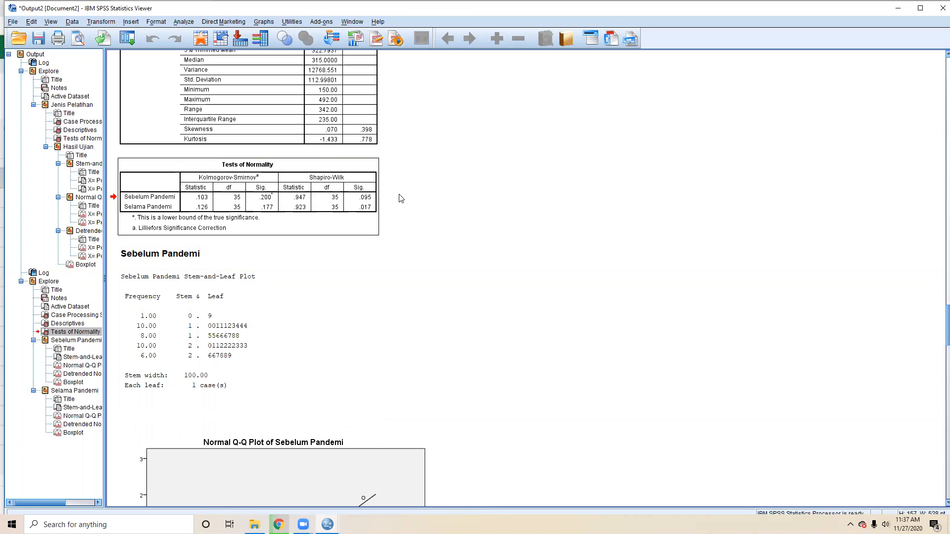